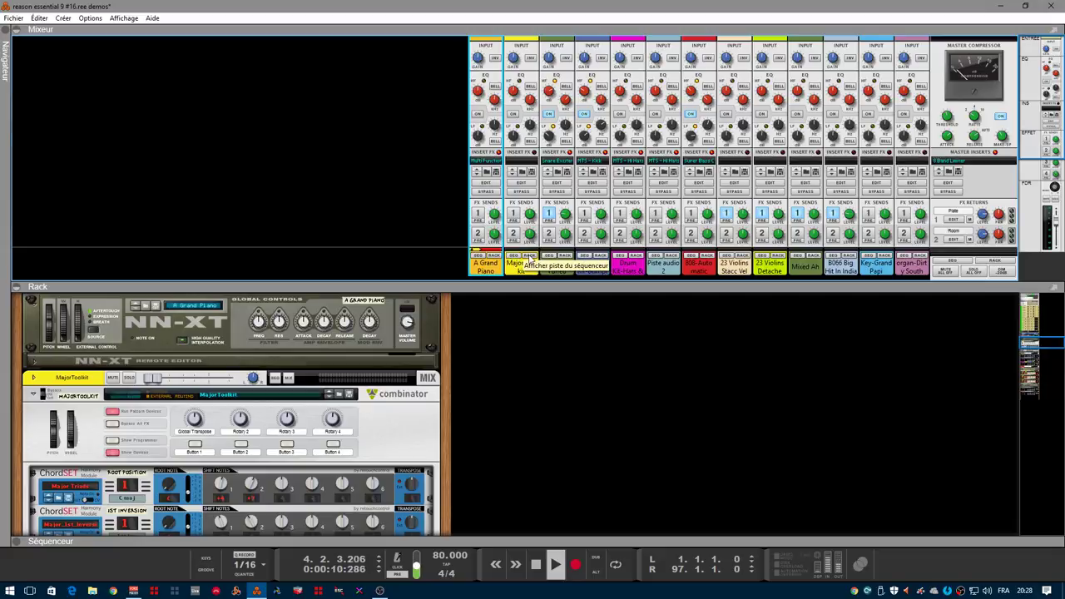
Show the rack modules of the mixer channels from MajorToolkit to Piste audio 2, and unfold the Piste audio 2 module.
{"action": "left_click", "coordinate": [530, 257]}
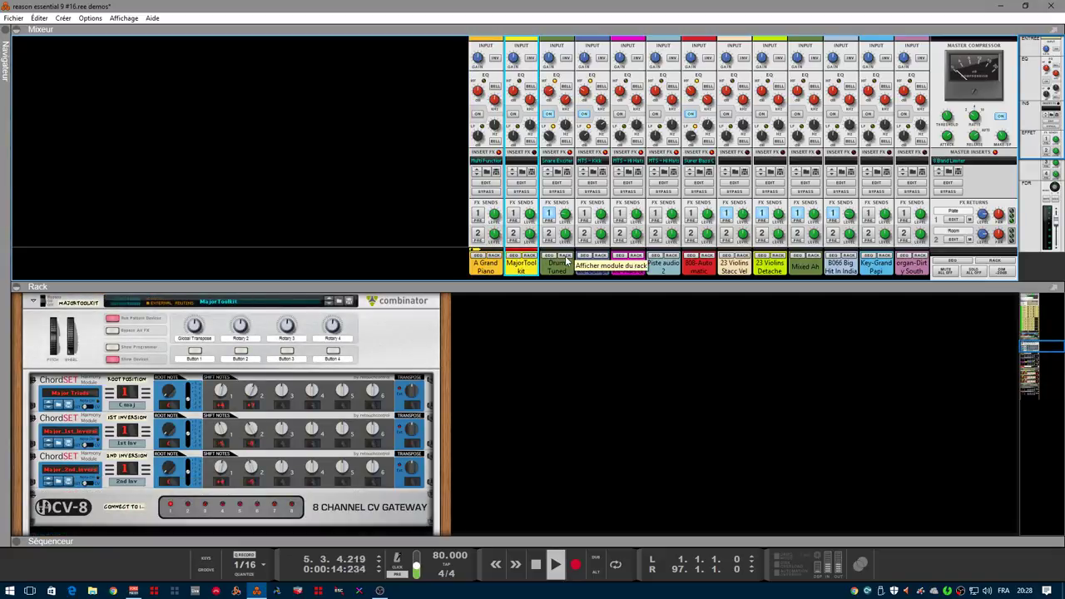
{"action": "left_click", "coordinate": [566, 258]}
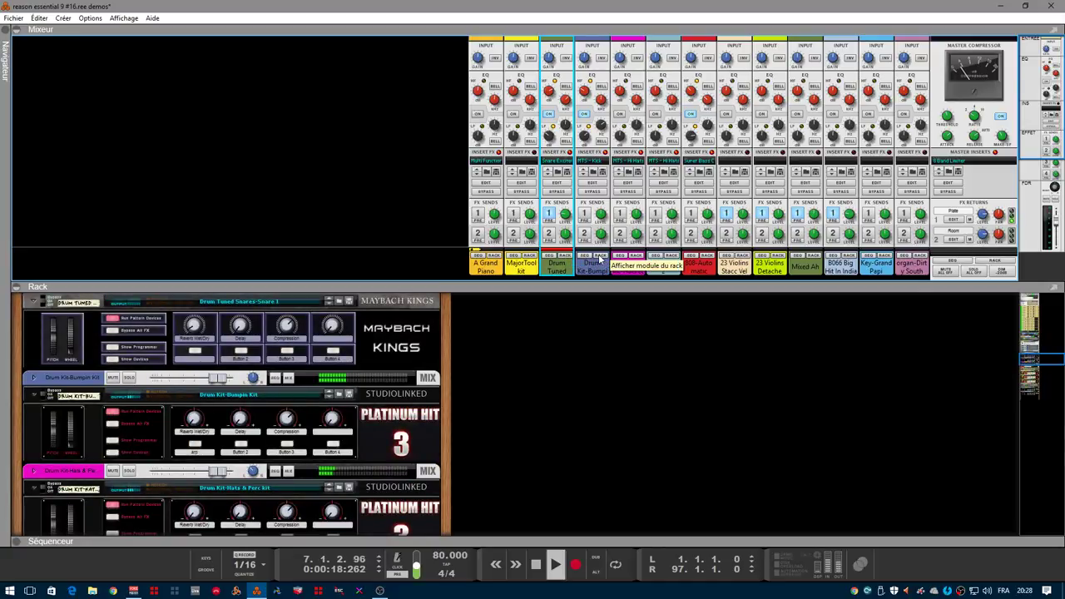
{"action": "left_click", "coordinate": [599, 258]}
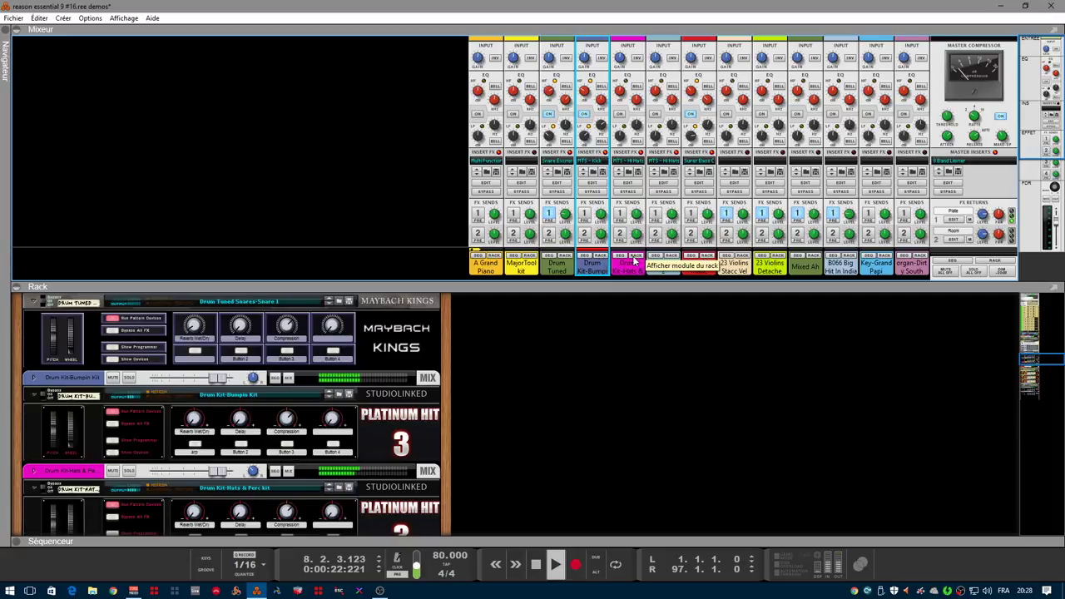
{"action": "left_click", "coordinate": [634, 261]}
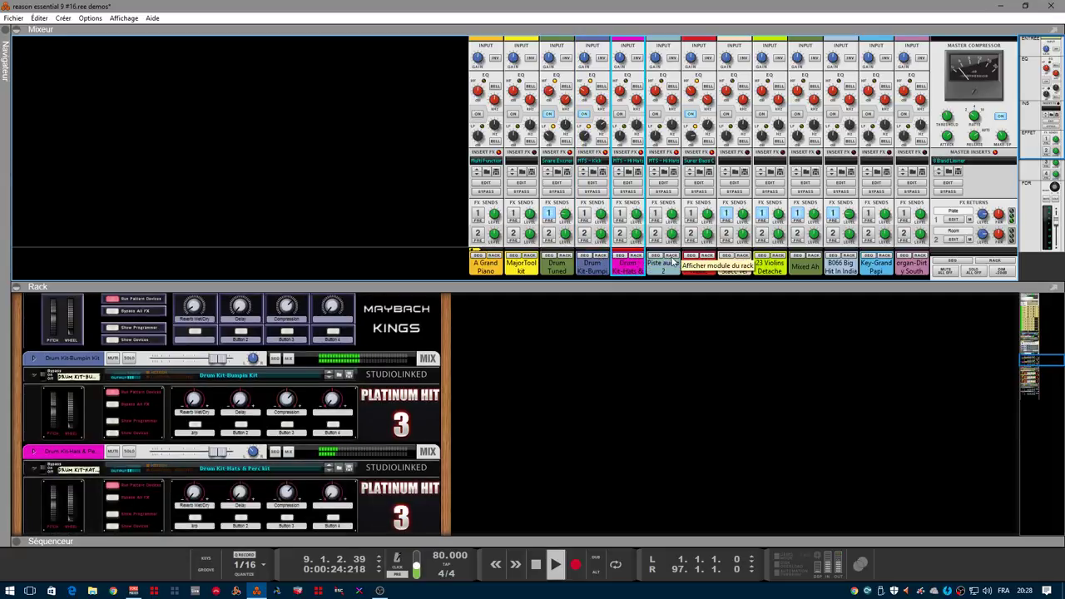
{"action": "left_click", "coordinate": [674, 262]}
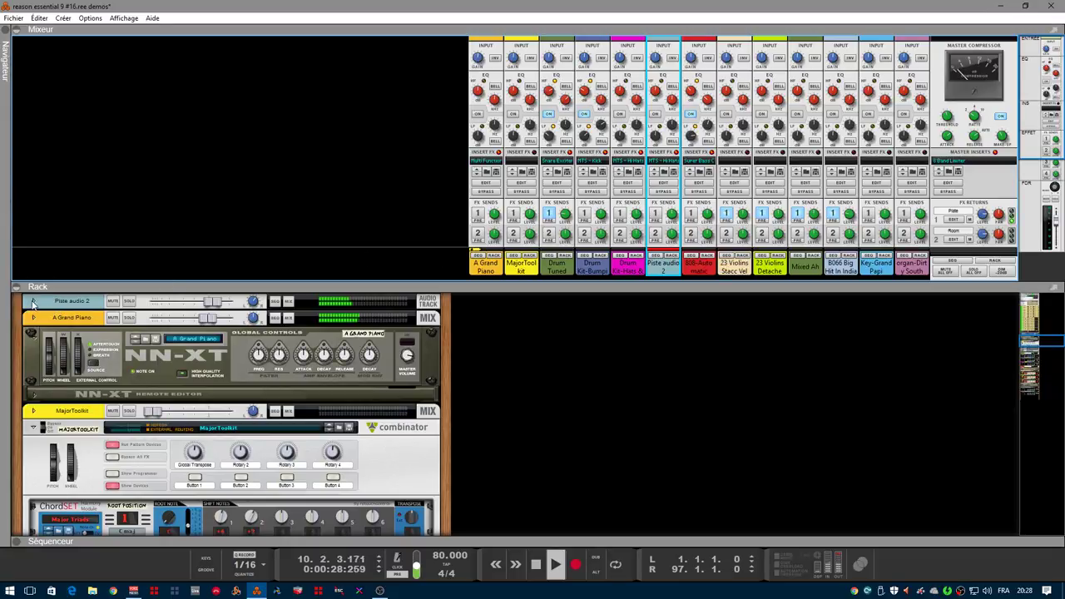
{"action": "left_click", "coordinate": [33, 301]}
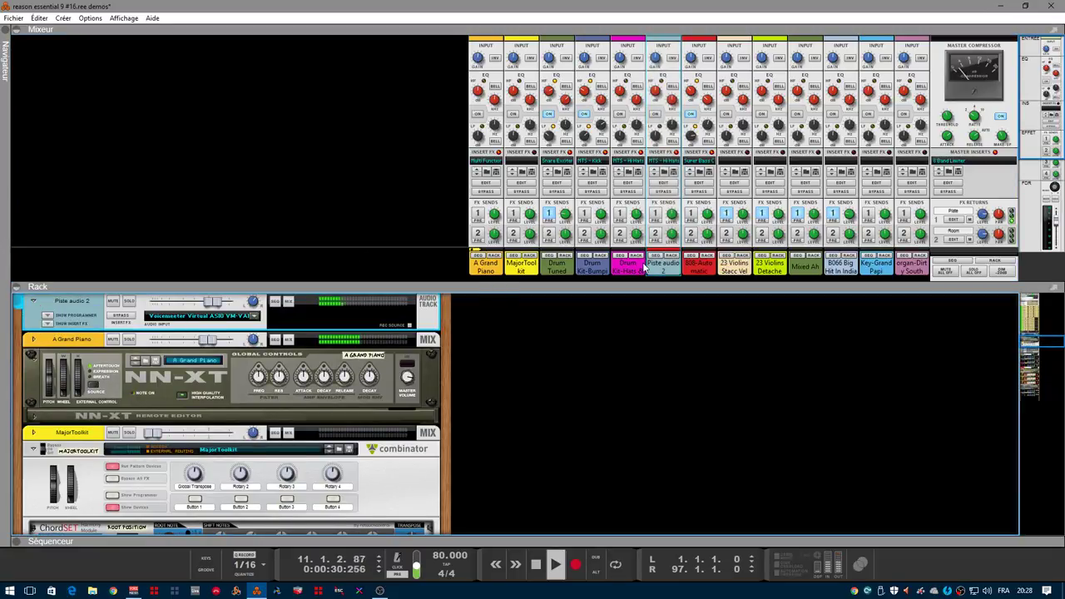
Show the rack modules of 808-Automatic Static and 23 Violins Stacc Vel, and the sequencer track of Piste audio 2.
{"action": "left_click", "coordinate": [708, 260]}
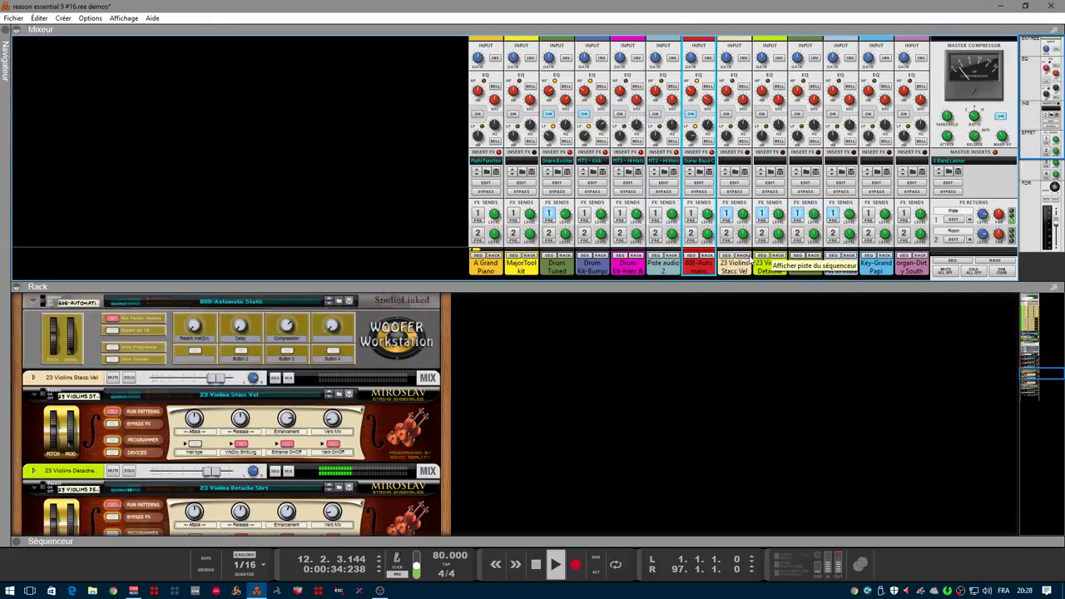
{"action": "left_click", "coordinate": [738, 260]}
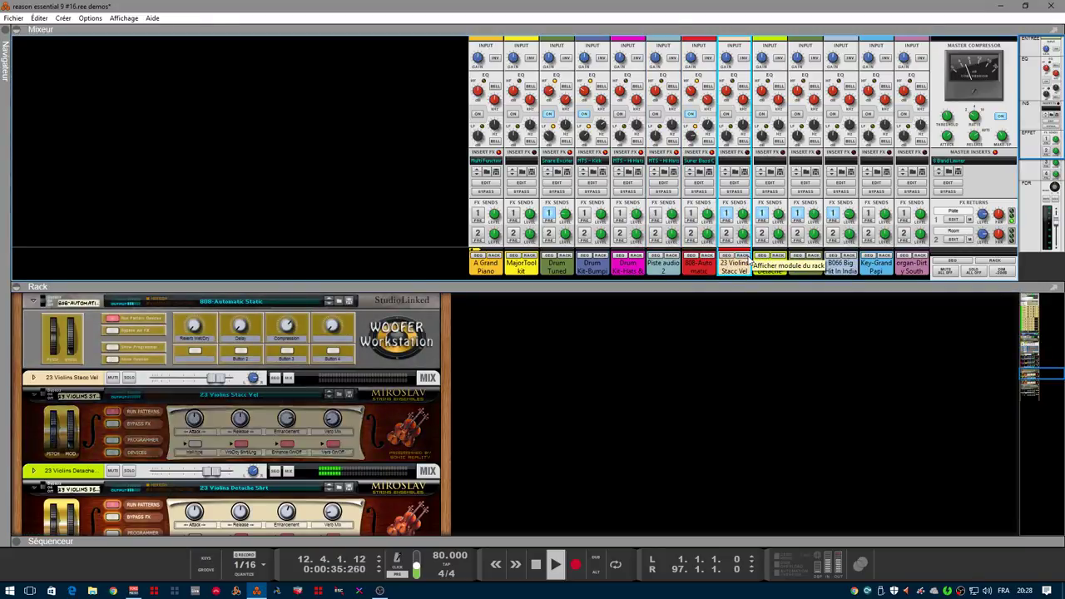
{"action": "left_click", "coordinate": [654, 256]}
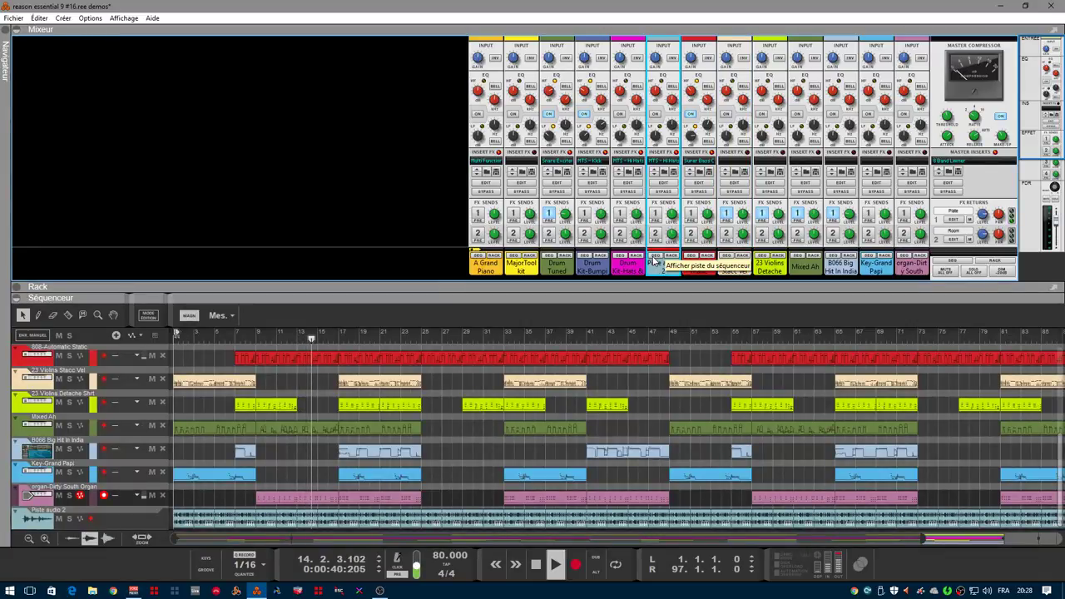
Show the rack module of each mixer channel in order, from 808-Automatic Static to organ-Dirty South.
{"action": "left_click", "coordinate": [708, 255]}
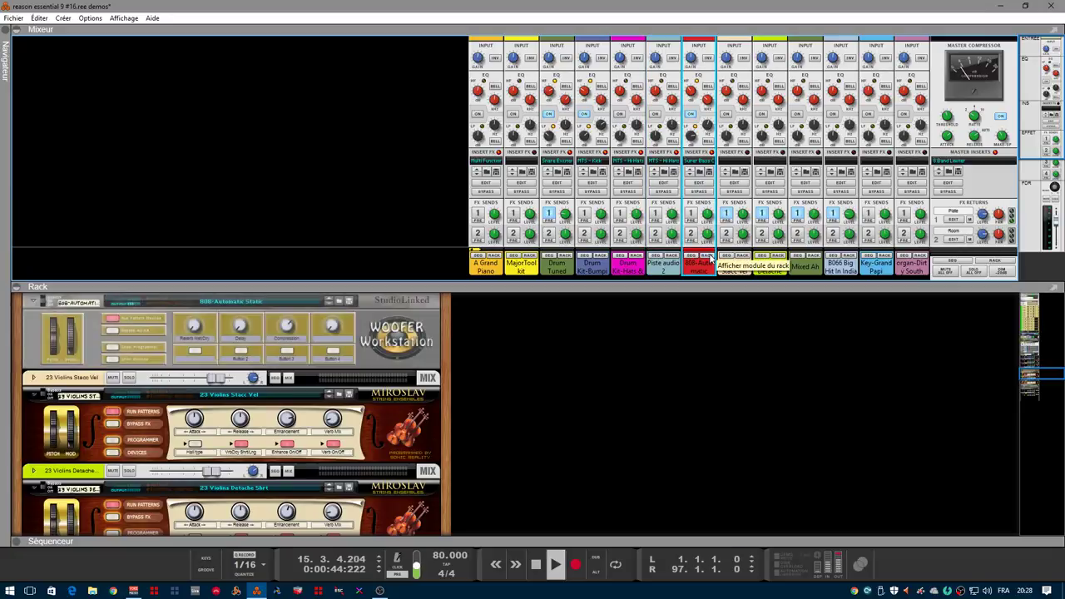
{"action": "left_click", "coordinate": [745, 256]}
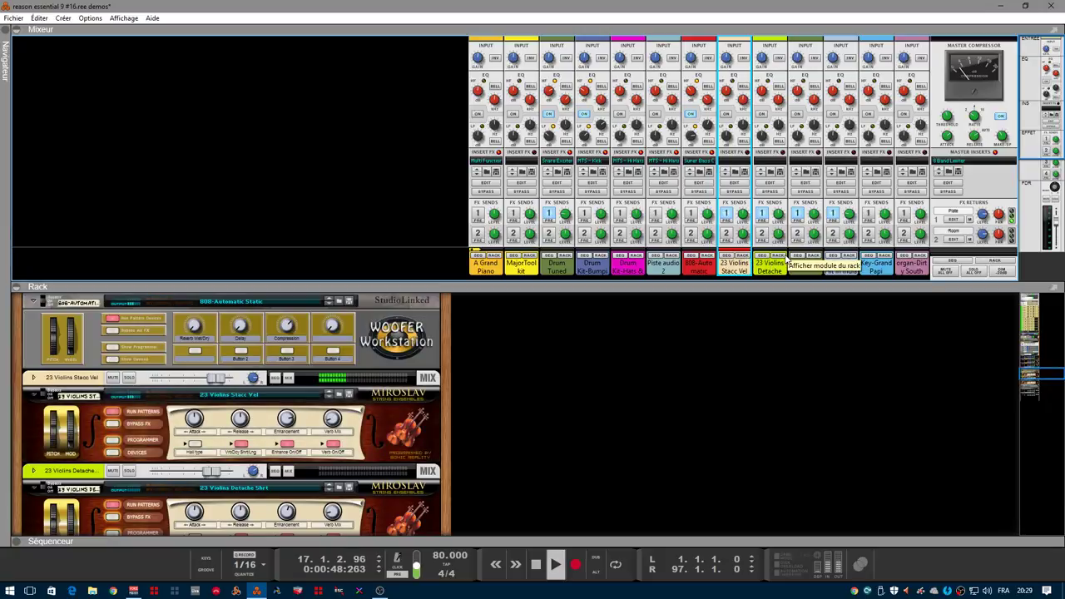
{"action": "left_click", "coordinate": [786, 256]}
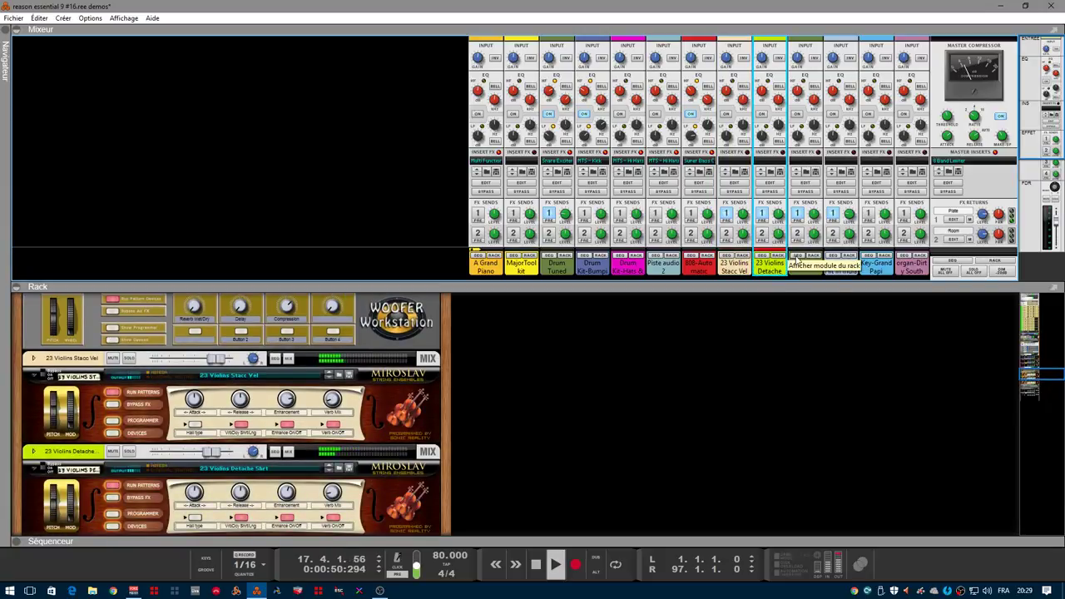
{"action": "left_click", "coordinate": [822, 258]}
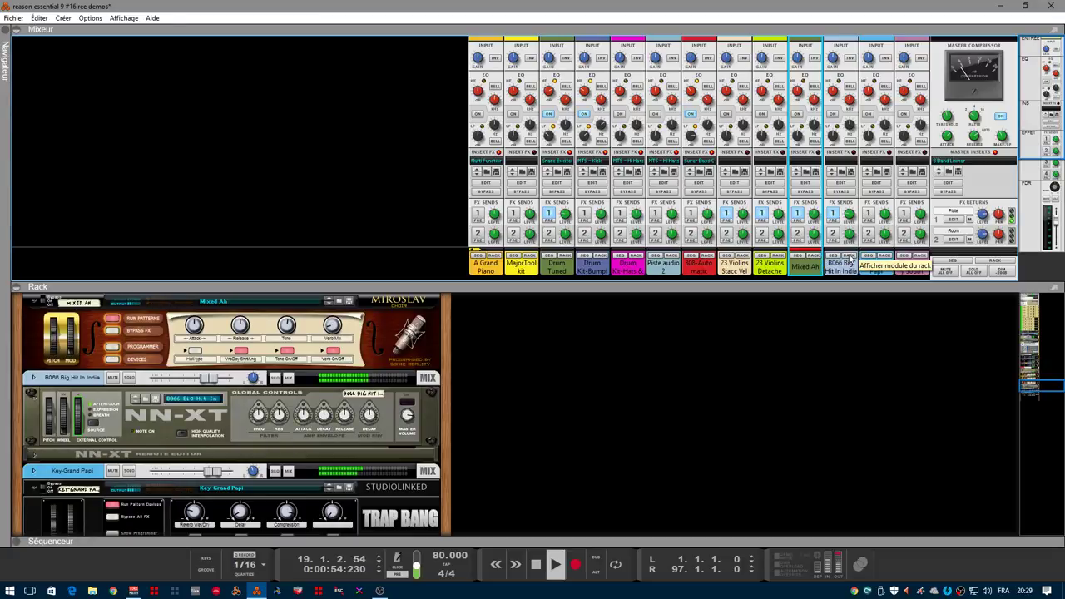
{"action": "left_click", "coordinate": [850, 258]}
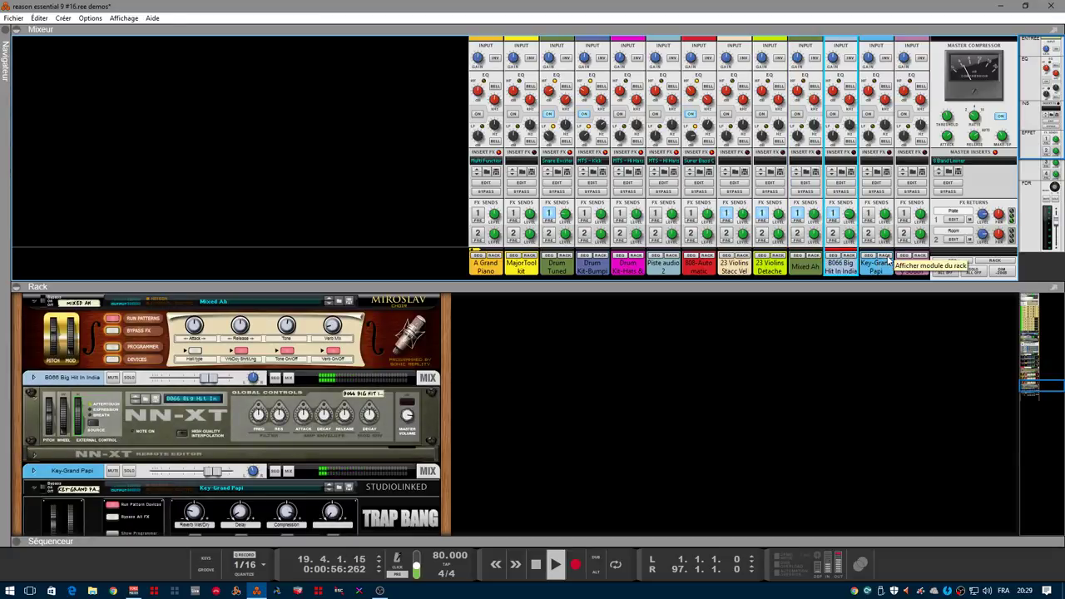
{"action": "left_click", "coordinate": [887, 258]}
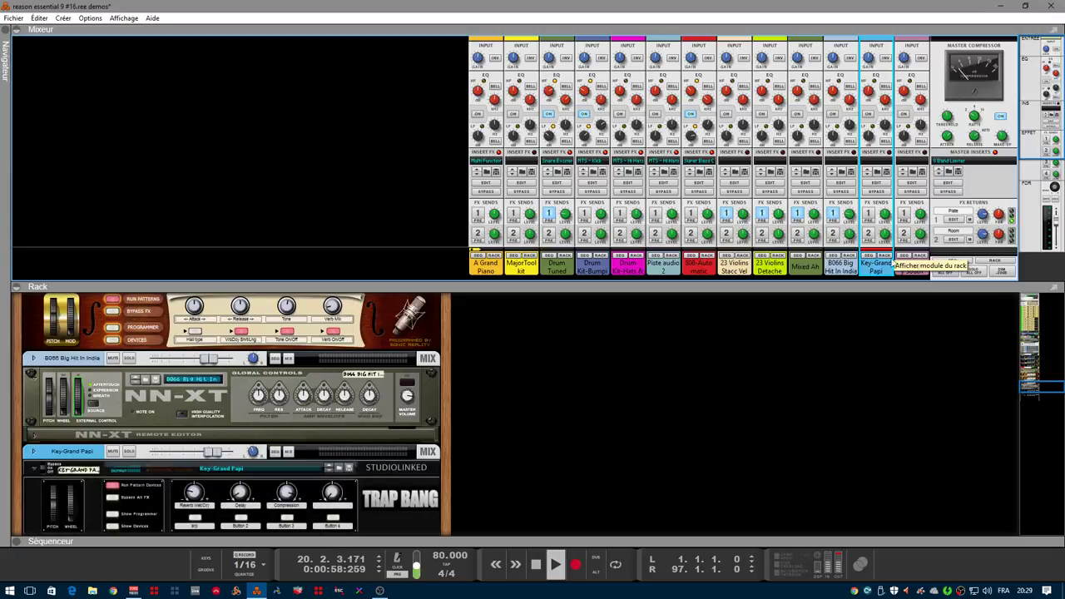
{"action": "left_click", "coordinate": [925, 258]}
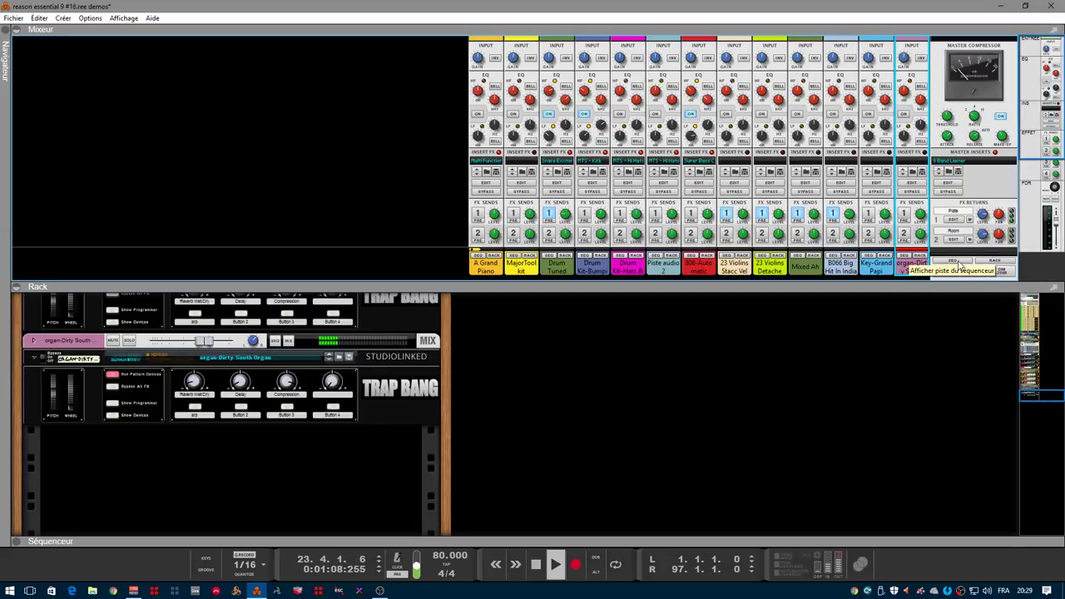
Show the Master Section's sequencer track, and locate the organ-Dirty South channel in both the rack and the sequencer.
{"action": "left_click", "coordinate": [958, 264]}
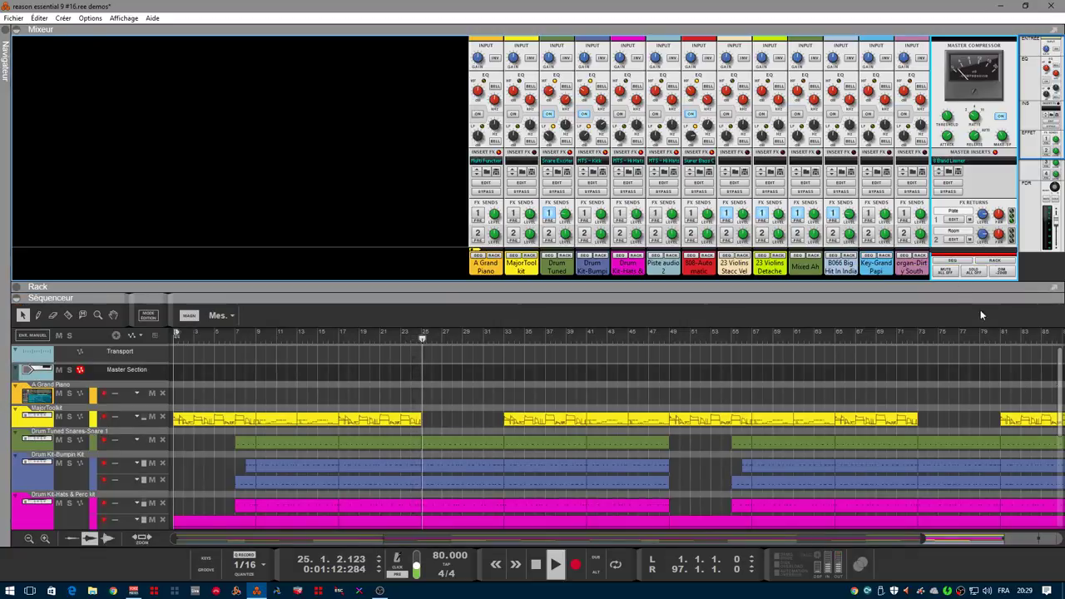
{"action": "left_click", "coordinate": [921, 256]}
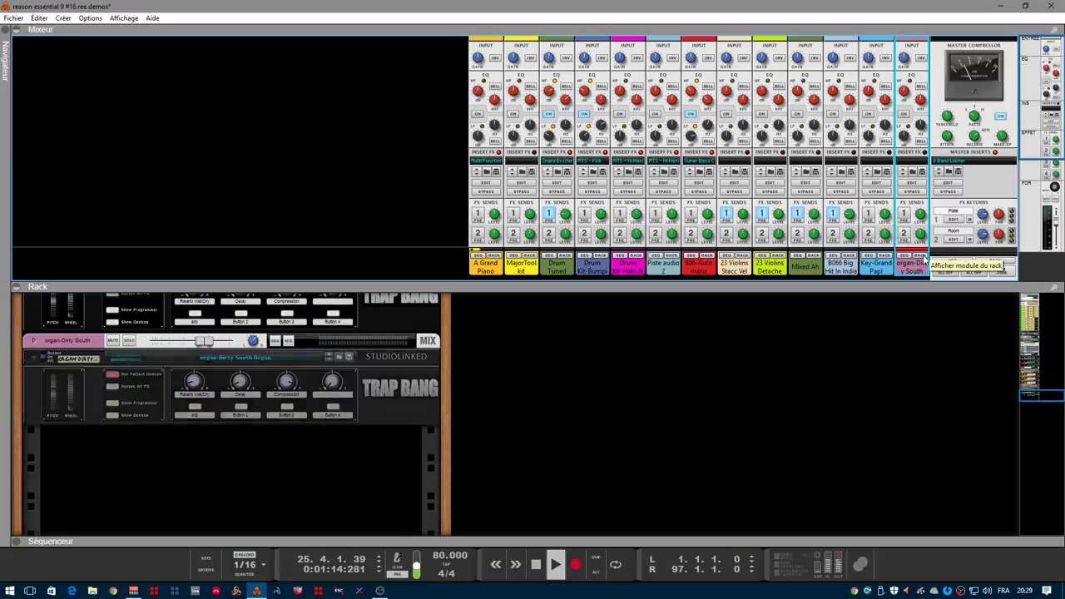
{"action": "left_click", "coordinate": [905, 258]}
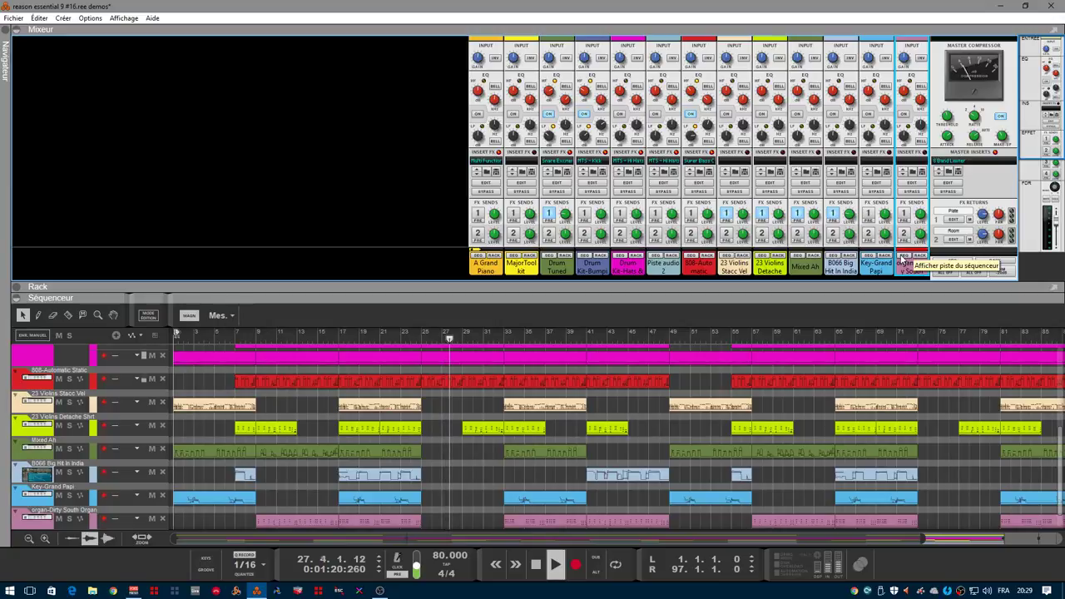
Show the sequencer track of each mixer channel in reverse order, from Key-Grand Papi back to 808-Automatic Static.
{"action": "left_click", "coordinate": [869, 258]}
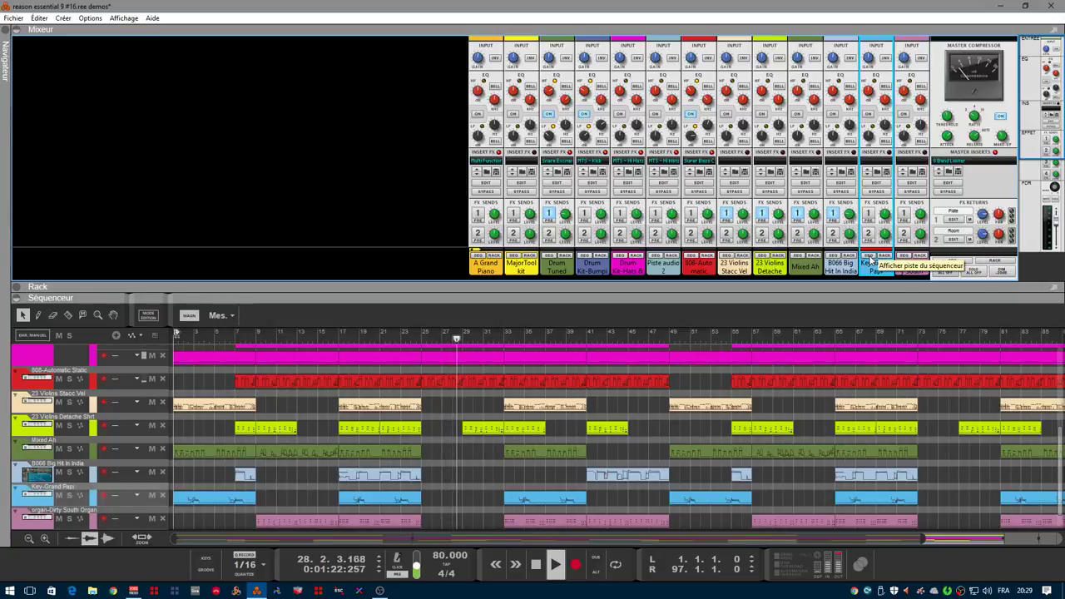
{"action": "left_click", "coordinate": [832, 261]}
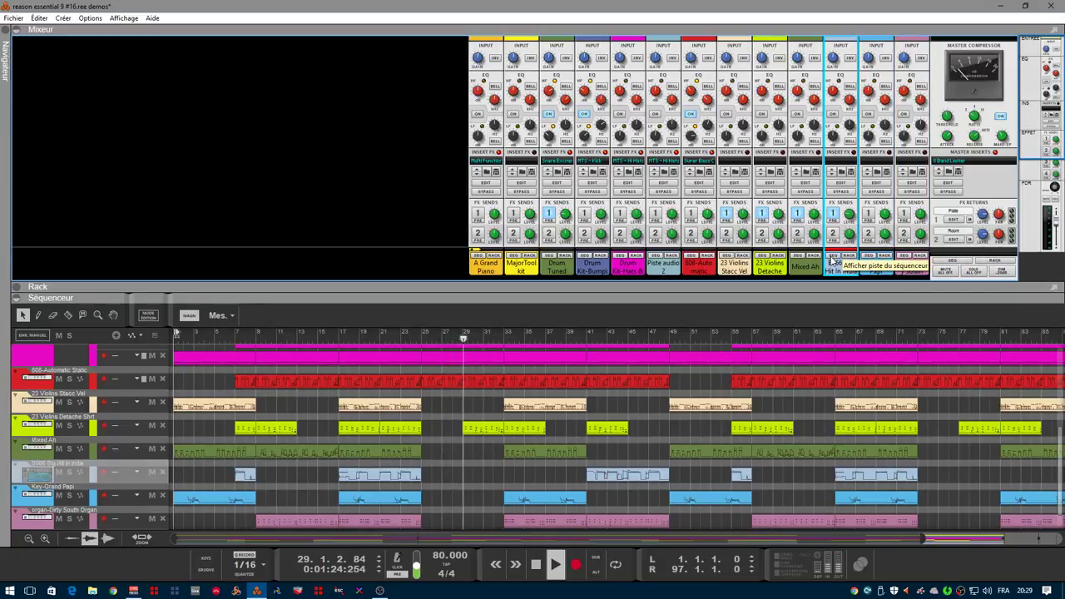
{"action": "left_click", "coordinate": [797, 260]}
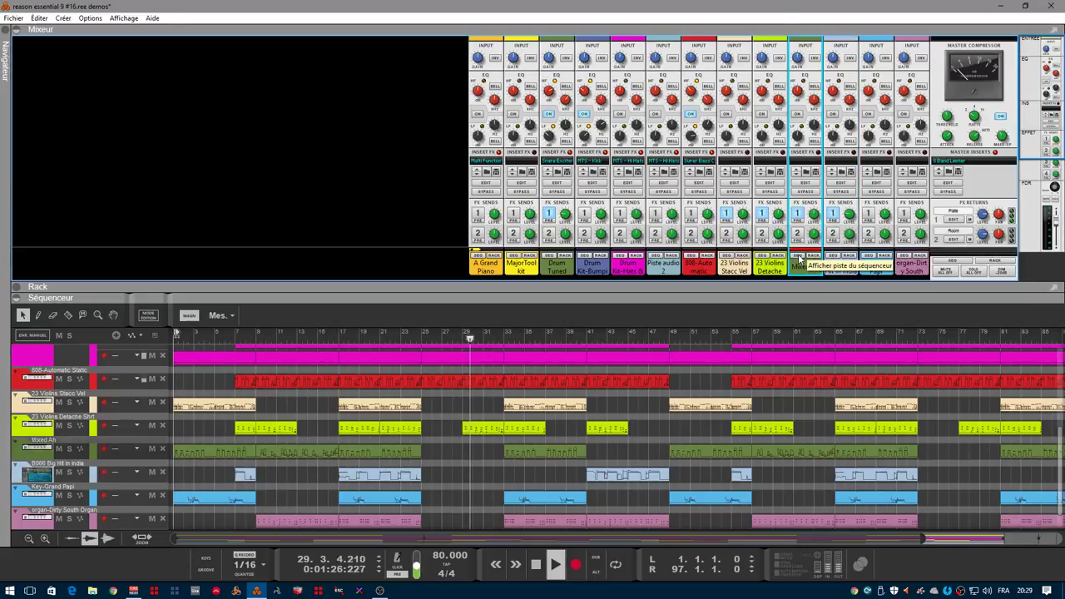
{"action": "left_click", "coordinate": [762, 260]}
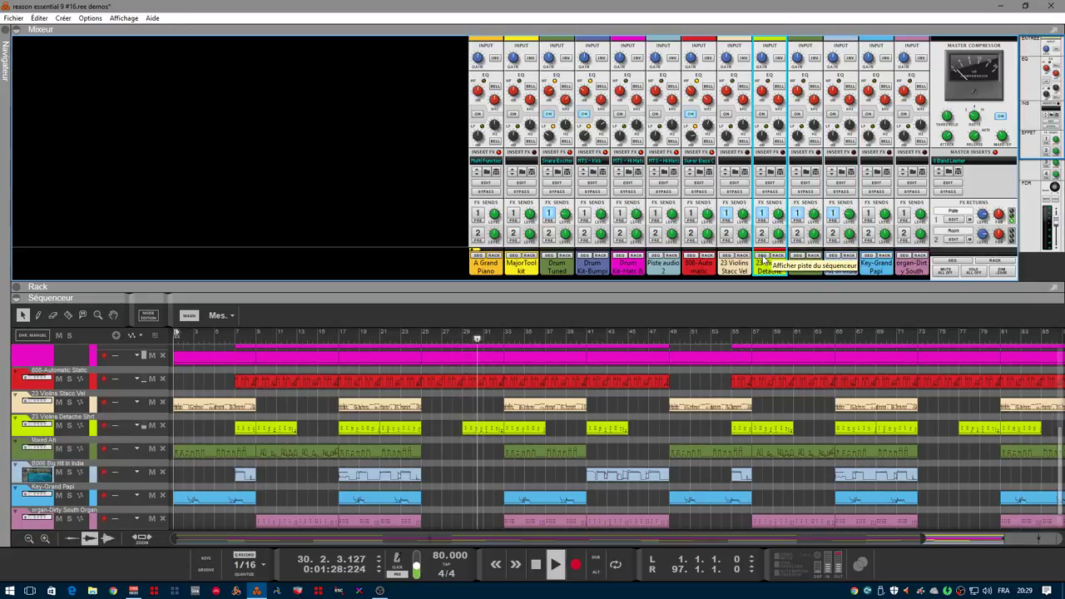
{"action": "left_click", "coordinate": [733, 260]}
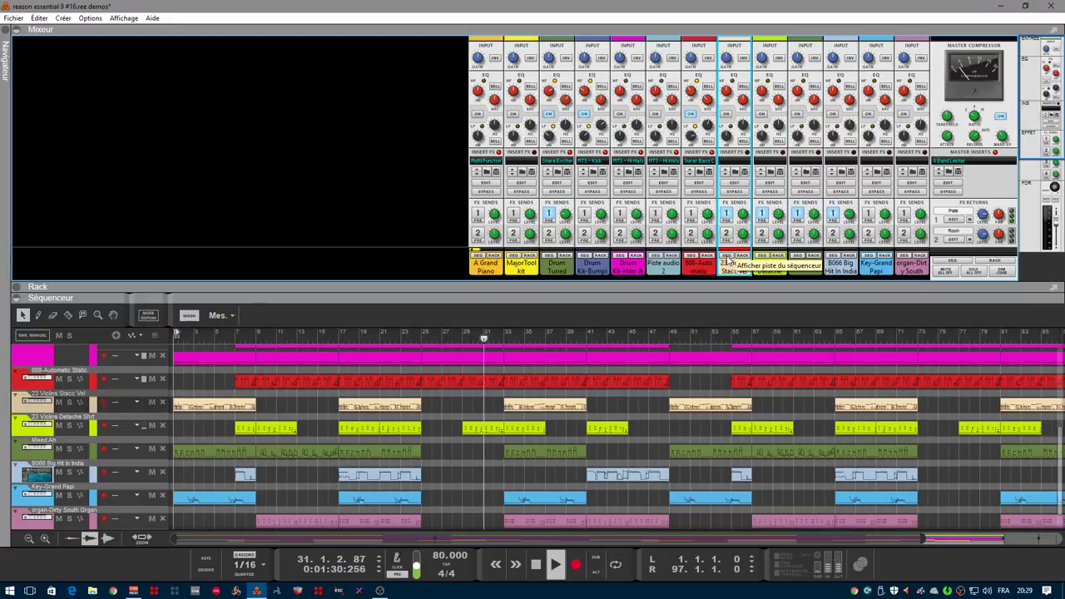
{"action": "left_click", "coordinate": [689, 260]}
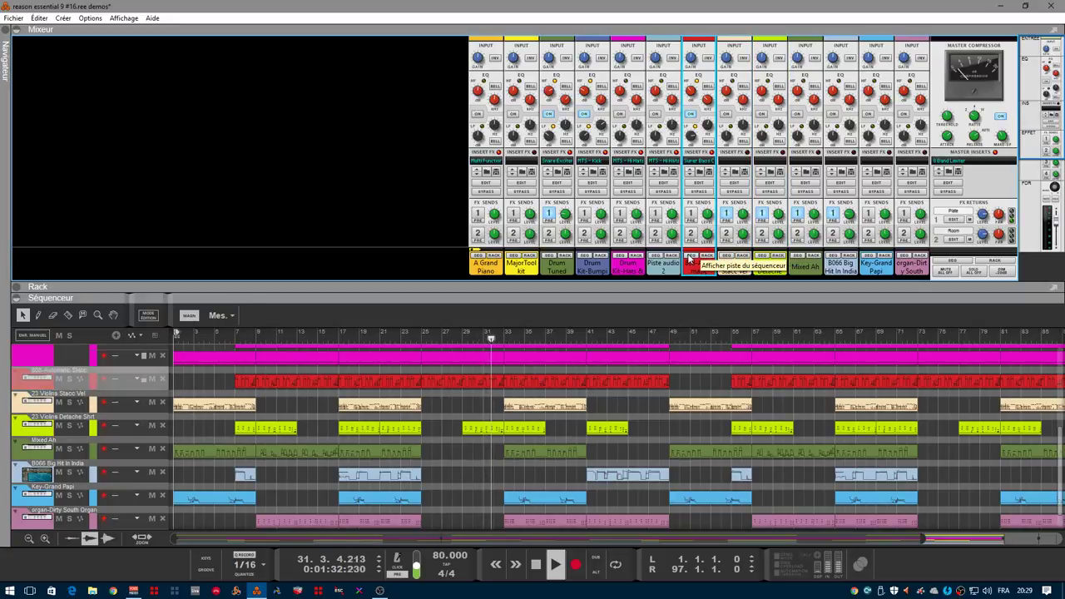
Show the sequencer track of each mixer channel in reverse order, from Piste audio 2 back to MajorToolkit.
{"action": "left_click", "coordinate": [656, 256]}
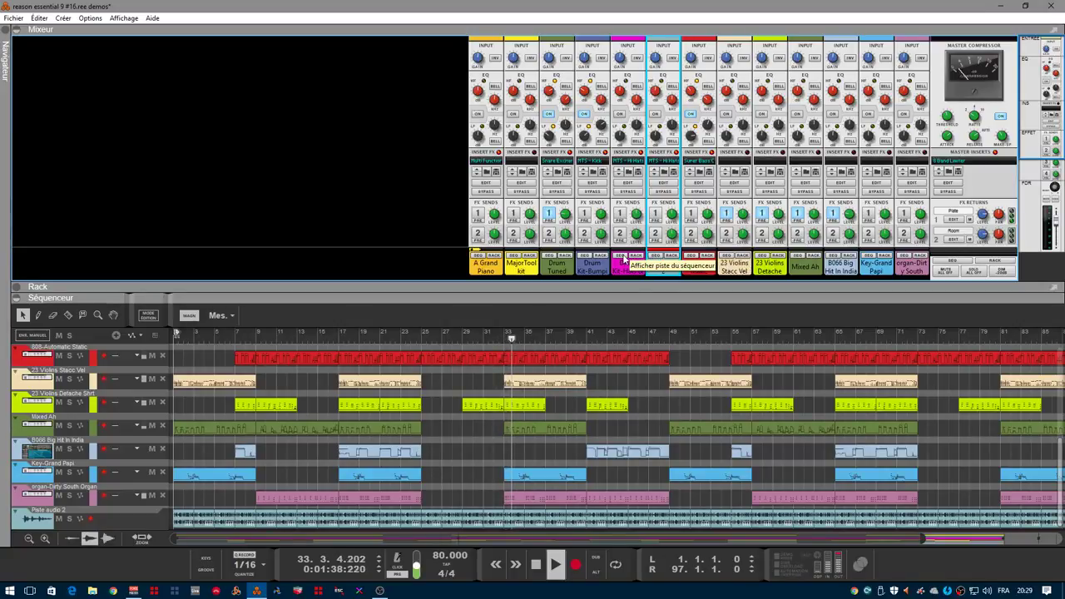
{"action": "left_click", "coordinate": [623, 257]}
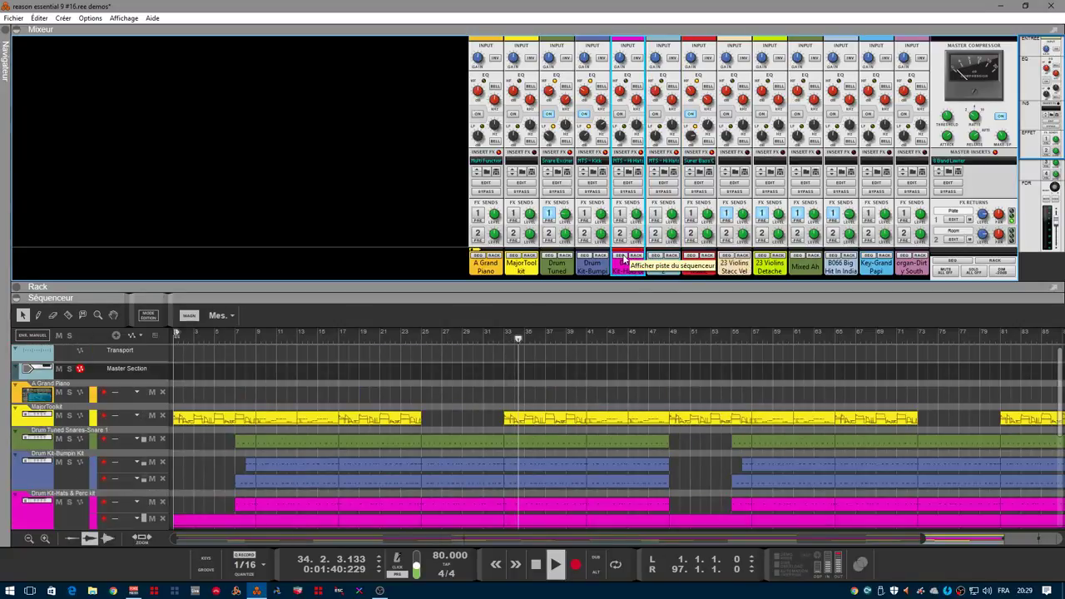
{"action": "left_click", "coordinate": [586, 257]}
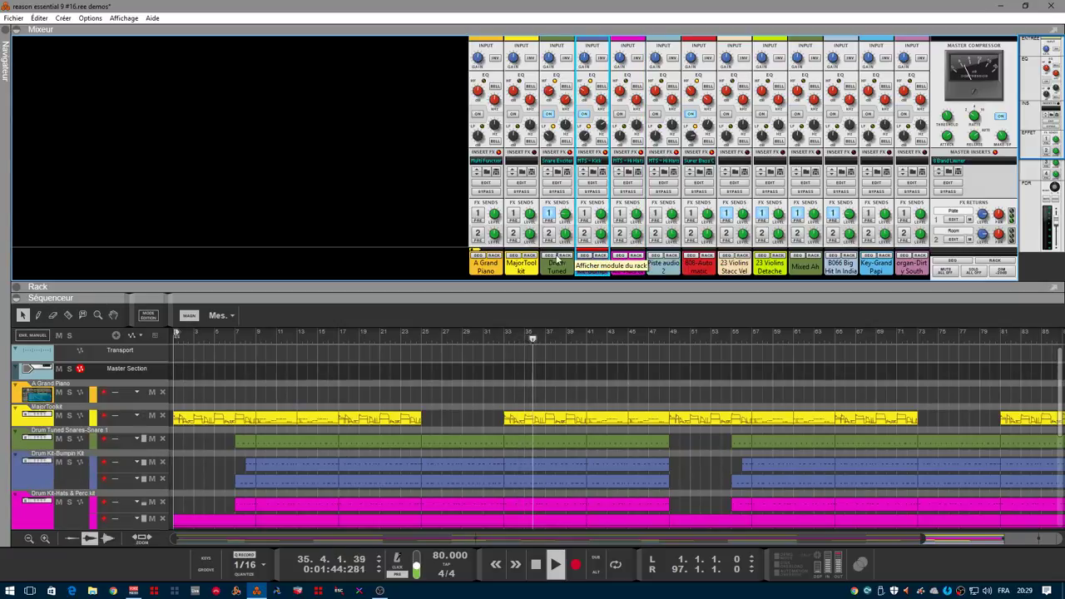
{"action": "left_click", "coordinate": [547, 260]}
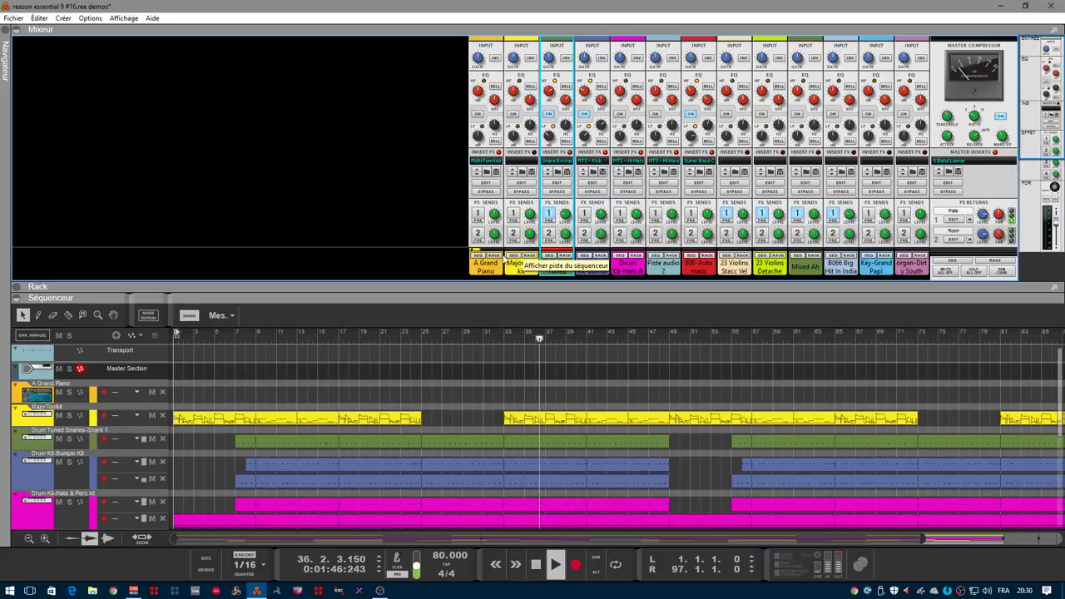
{"action": "left_click", "coordinate": [513, 261]}
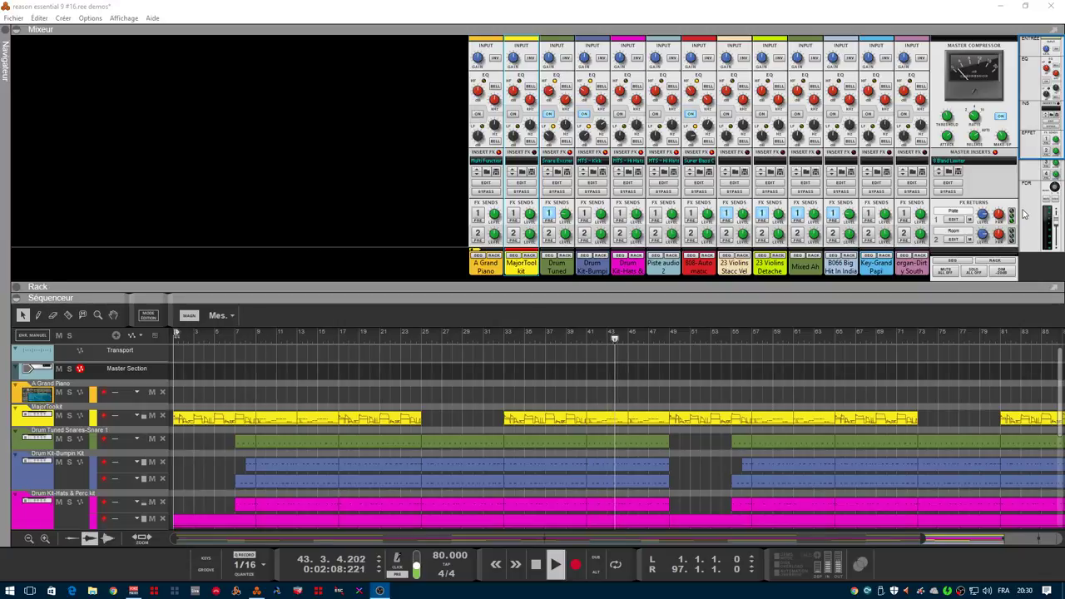
Fold the sequencer so the mixer fills the window, and show the Master Section's module in the rack.
{"action": "left_click", "coordinate": [16, 298]}
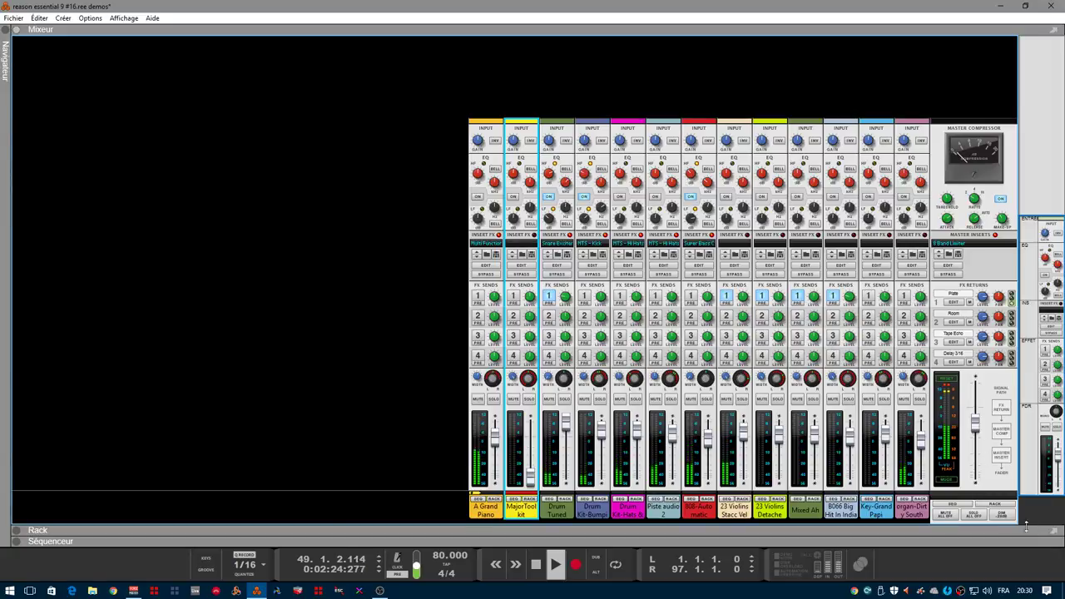
{"action": "left_click", "coordinate": [998, 505]}
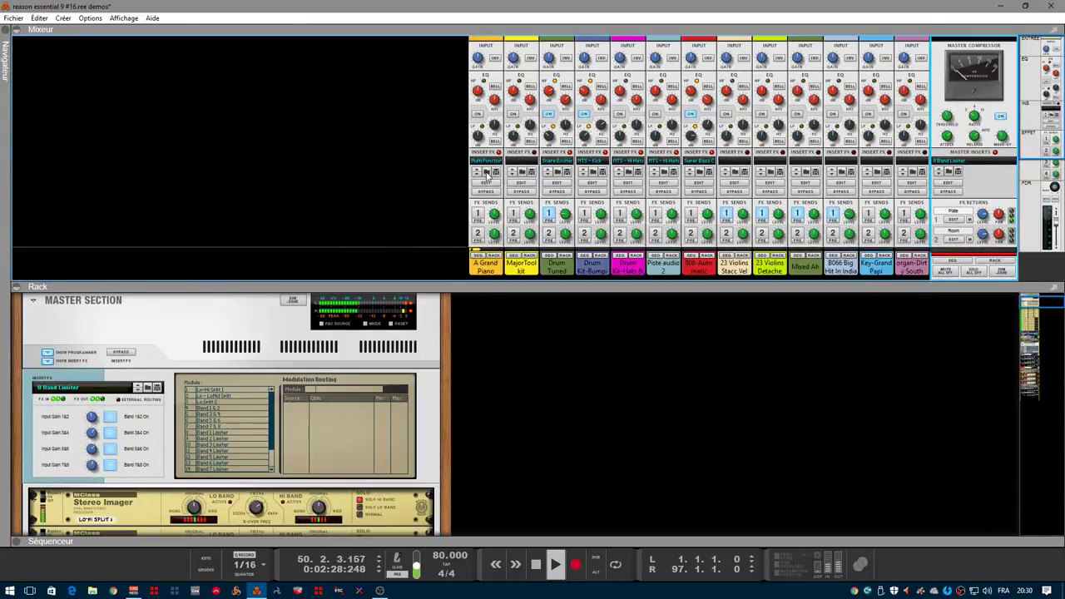
Open the insert effects of the A Grand Piano channel, the Drum Tuned Snares channel and the Master Section for editing.
{"action": "left_click", "coordinate": [491, 187]}
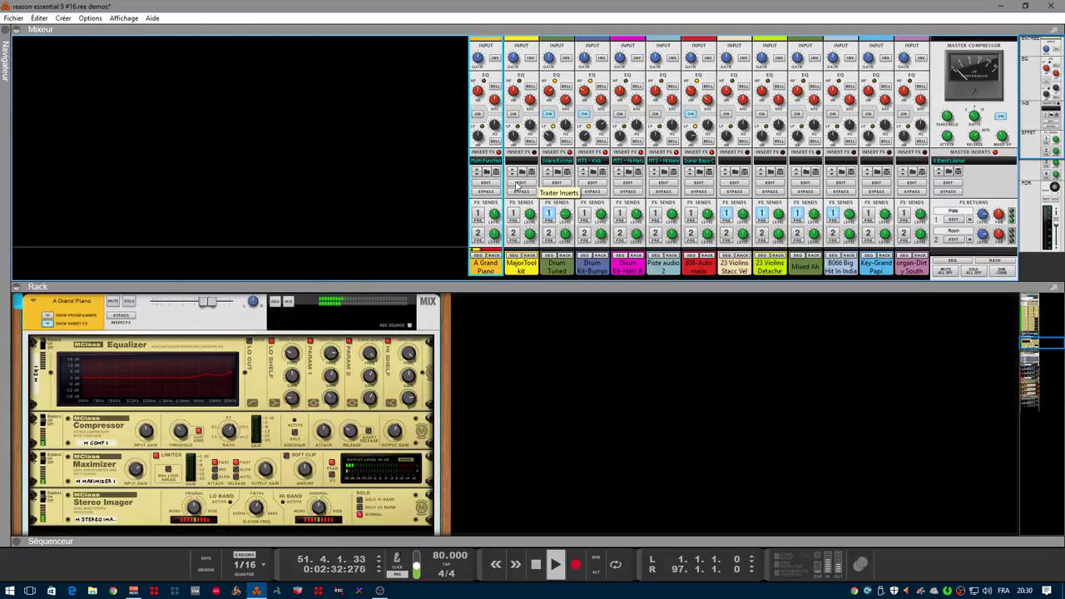
{"action": "left_click", "coordinate": [559, 185]}
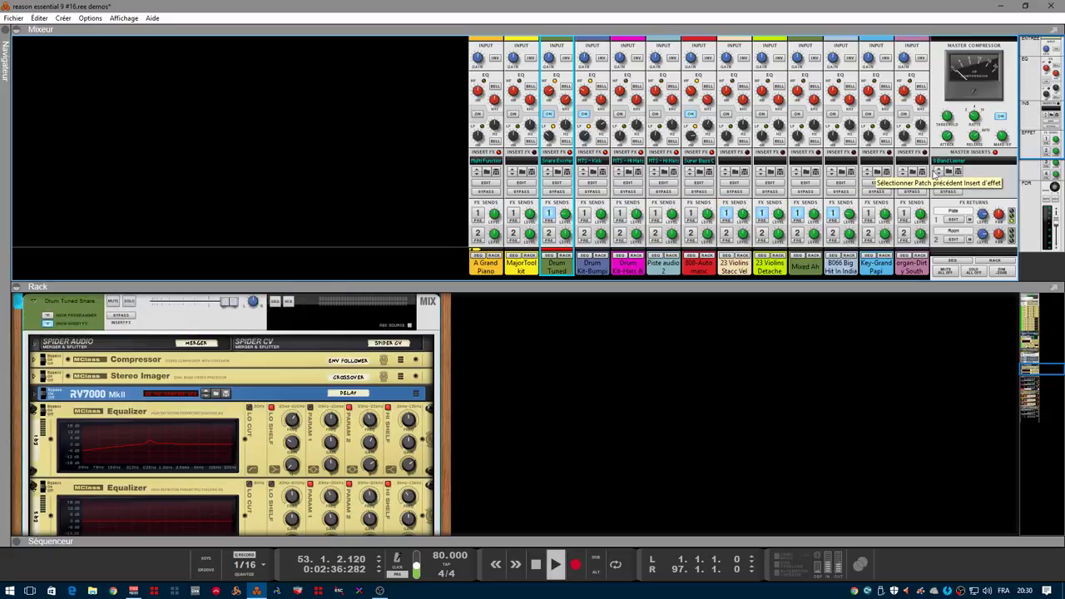
{"action": "left_click", "coordinate": [956, 184]}
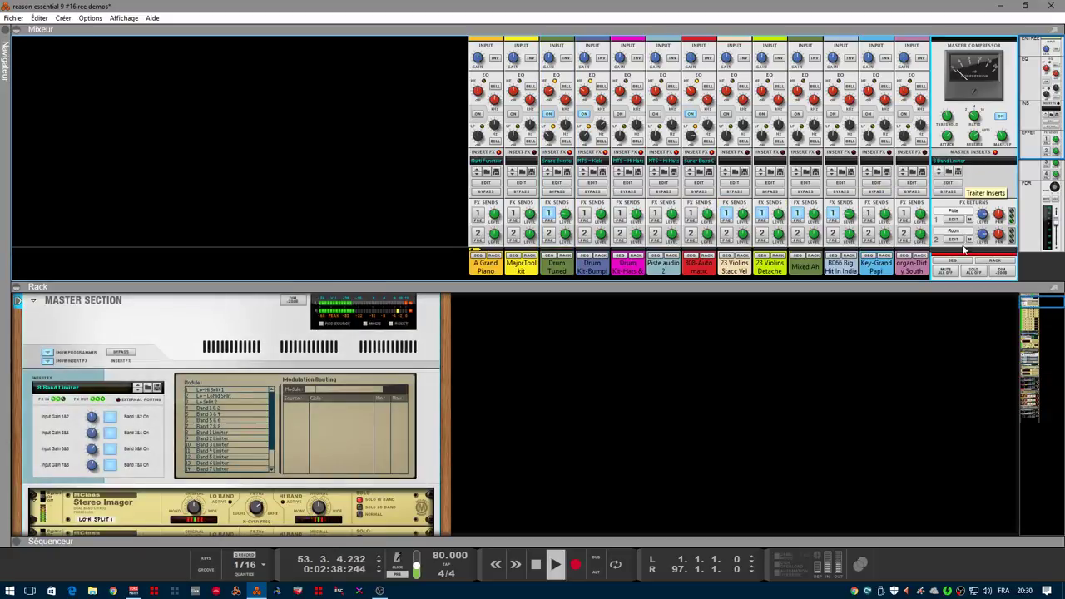
Hide the Hardware Interface's audio I/O section in the rack, and browse down to the Drum Tuned Snares channel's insert effects.
{"action": "mouse_move", "coordinate": [1039, 304]}
{"action": "left_mouse_down"}
{"action": "mouse_move", "coordinate": [1051, 330]}
{"action": "mouse_move", "coordinate": [1042, 297]}
{"action": "left_mouse_up"}
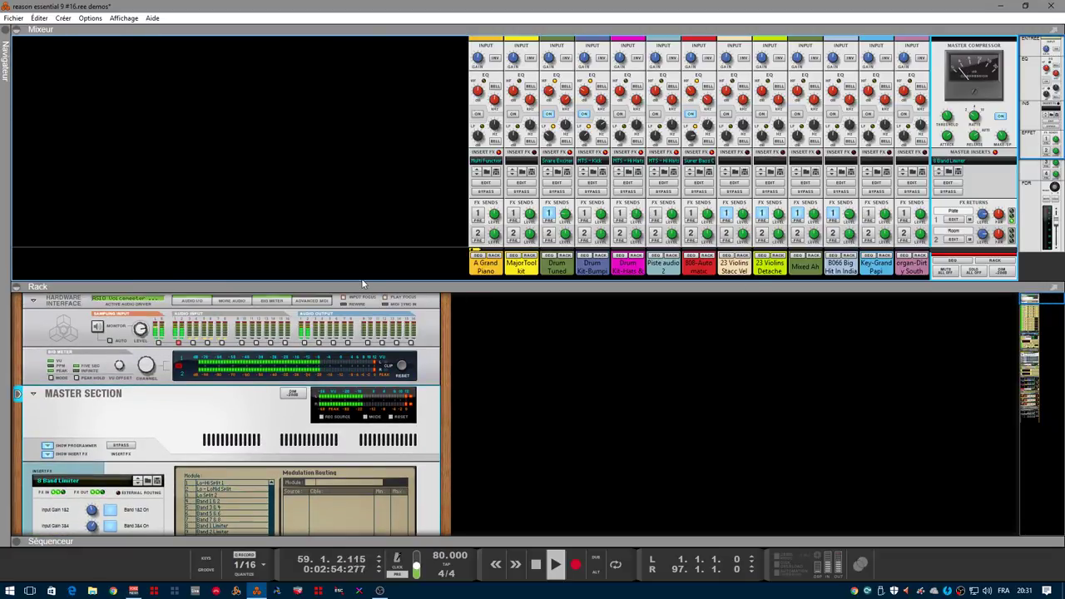
{"action": "left_click", "coordinate": [199, 301]}
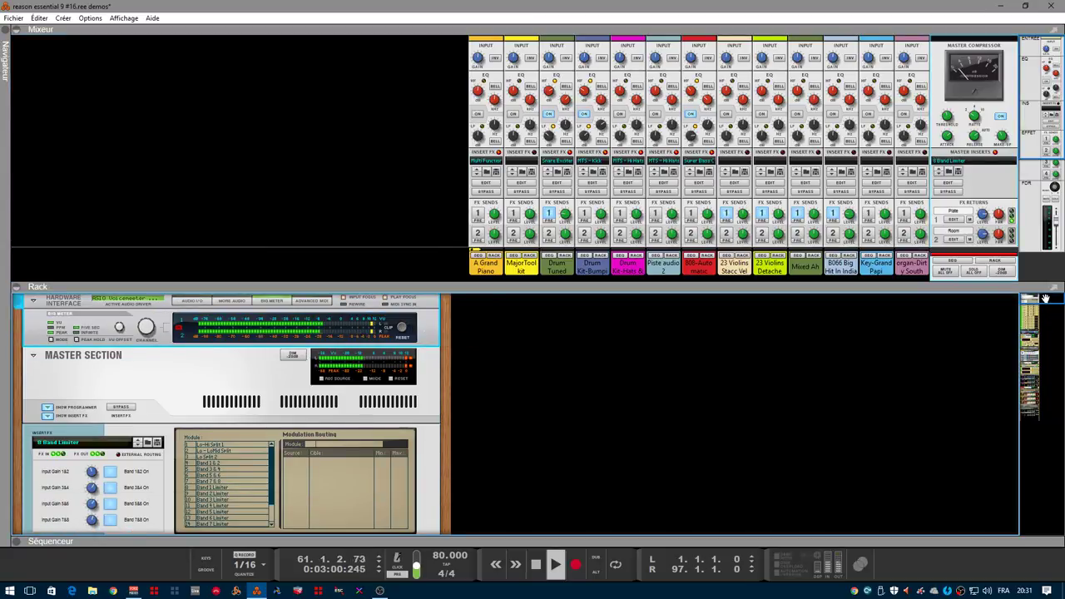
{"action": "scroll", "coordinate": [1045, 299], "scroll_direction": "down", "scroll_amount": 3}
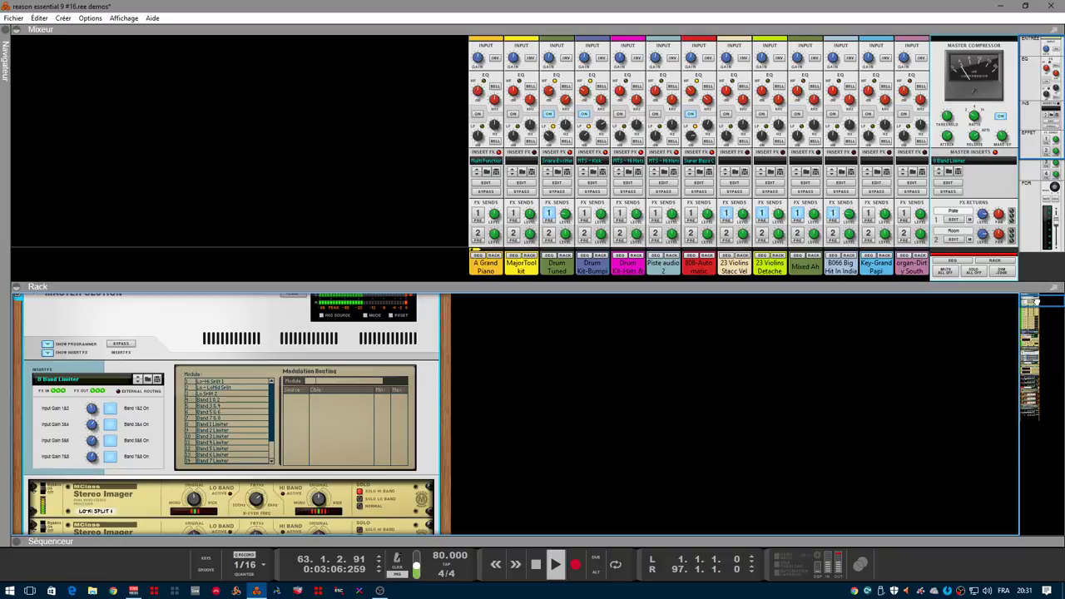
{"action": "left_click_drag", "start_coordinate": [1035, 302], "coordinate": [1060, 355]}
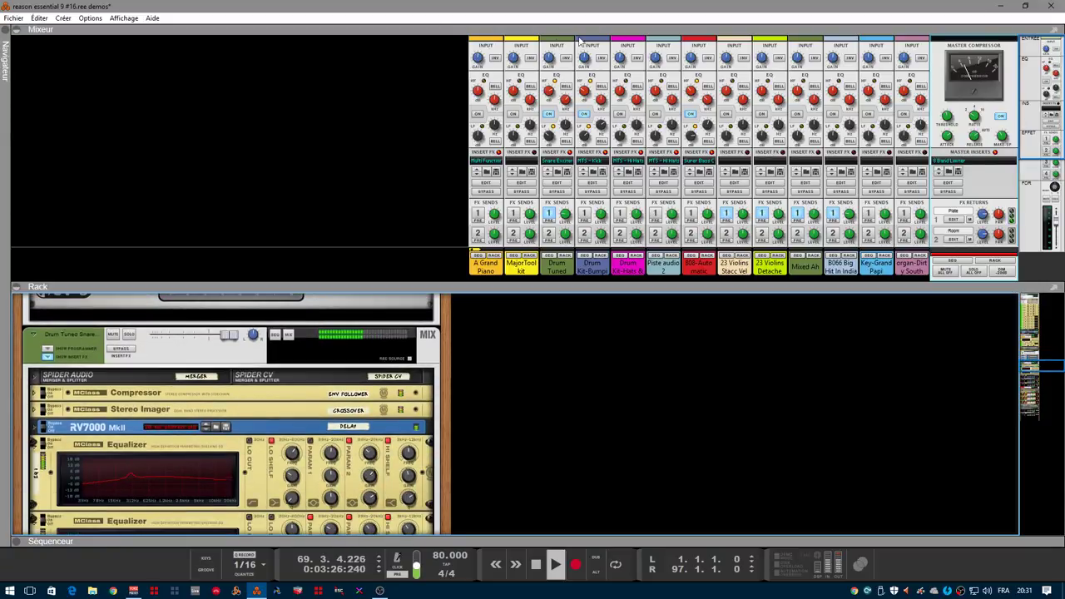
Fold the mixer, bring the rack back to the Master Section, and unfold the sequencer below the rack.
{"action": "left_click", "coordinate": [24, 30]}
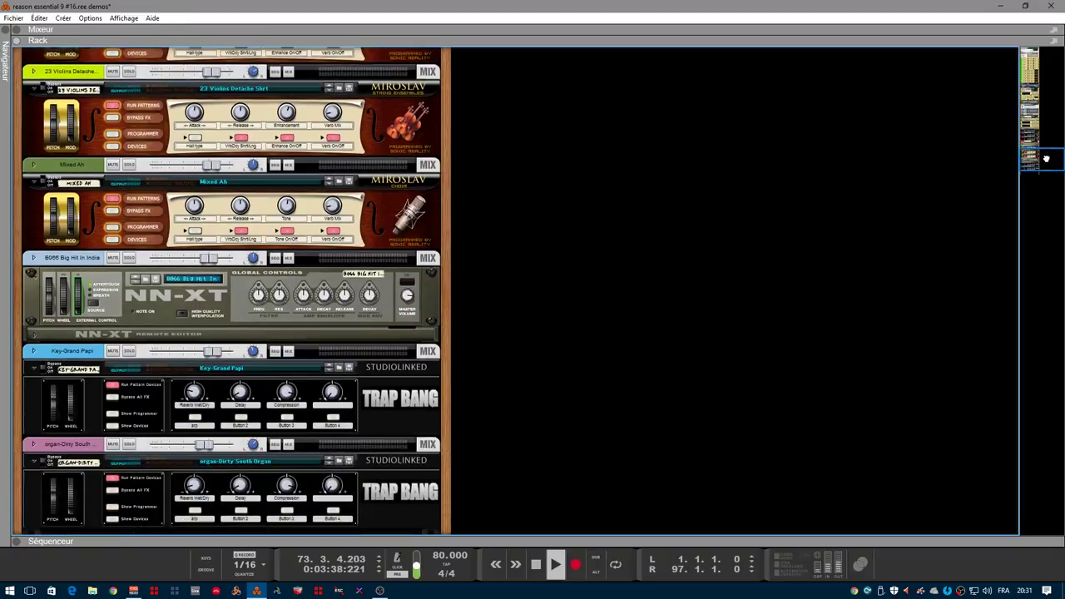
{"action": "left_click_drag", "start_coordinate": [1047, 160], "coordinate": [1030, 51]}
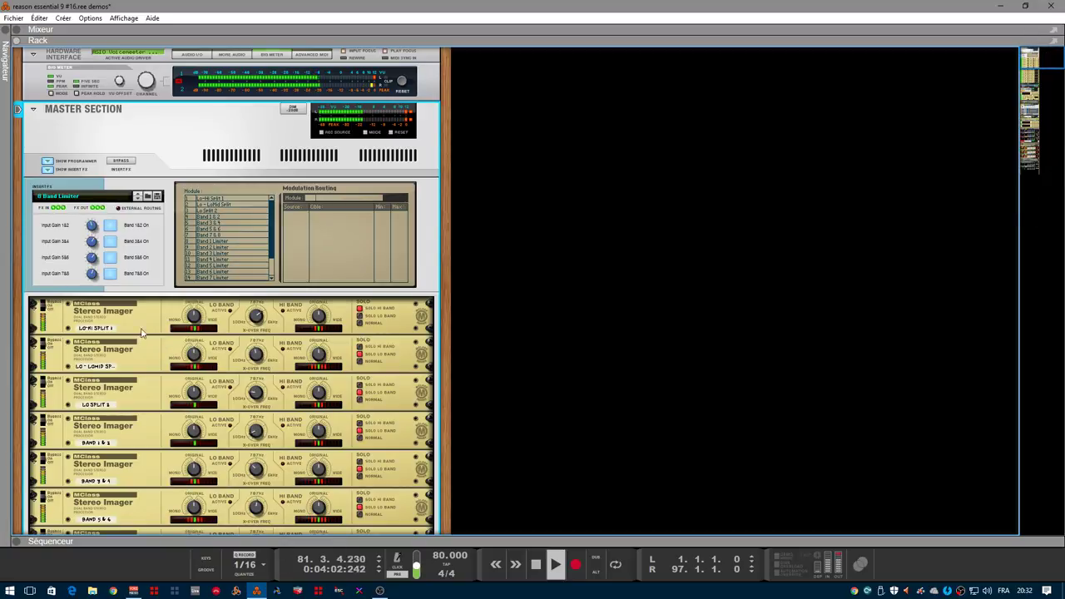
{"action": "left_click", "coordinate": [16, 542]}
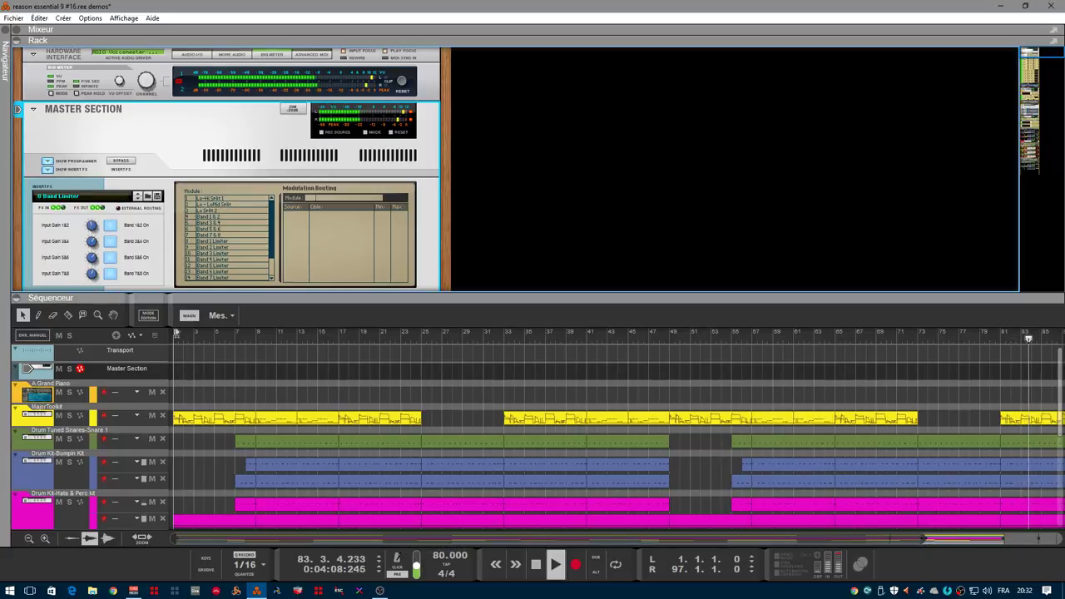
Zoom the sequencer out to the whole song, and replace the rack with the mixer showing its channel faders.
{"action": "left_click_drag", "start_coordinate": [926, 537], "coordinate": [1038, 535]}
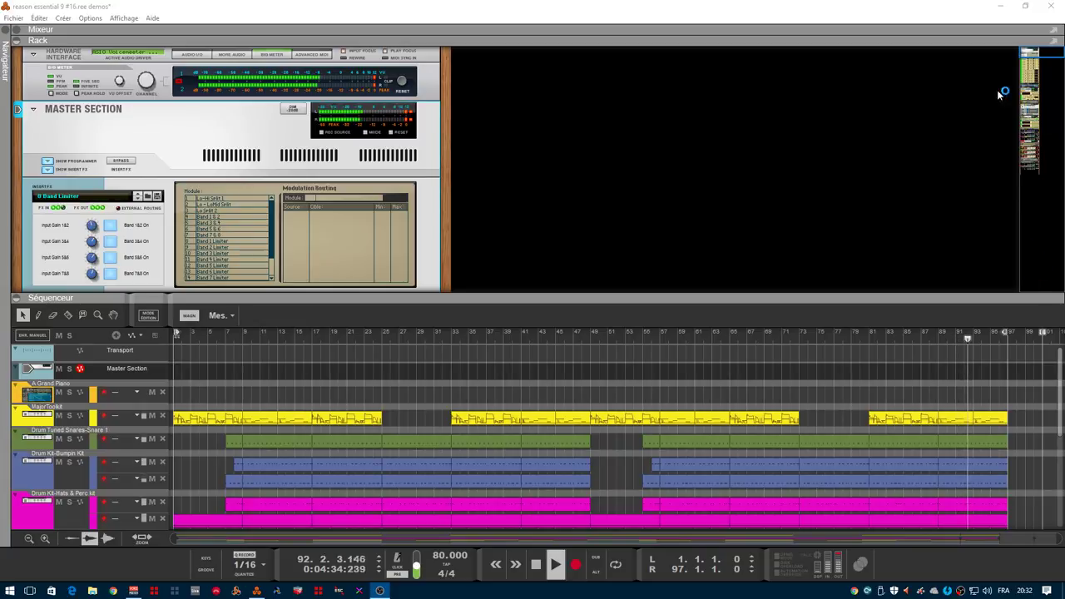
{"action": "left_click", "coordinate": [15, 40]}
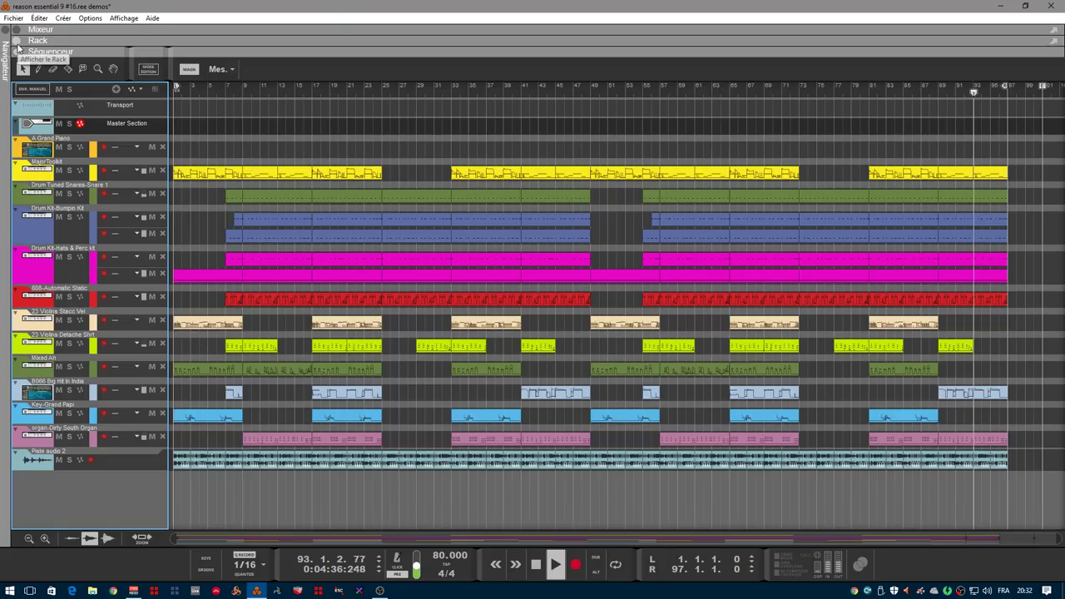
{"action": "left_click", "coordinate": [14, 30]}
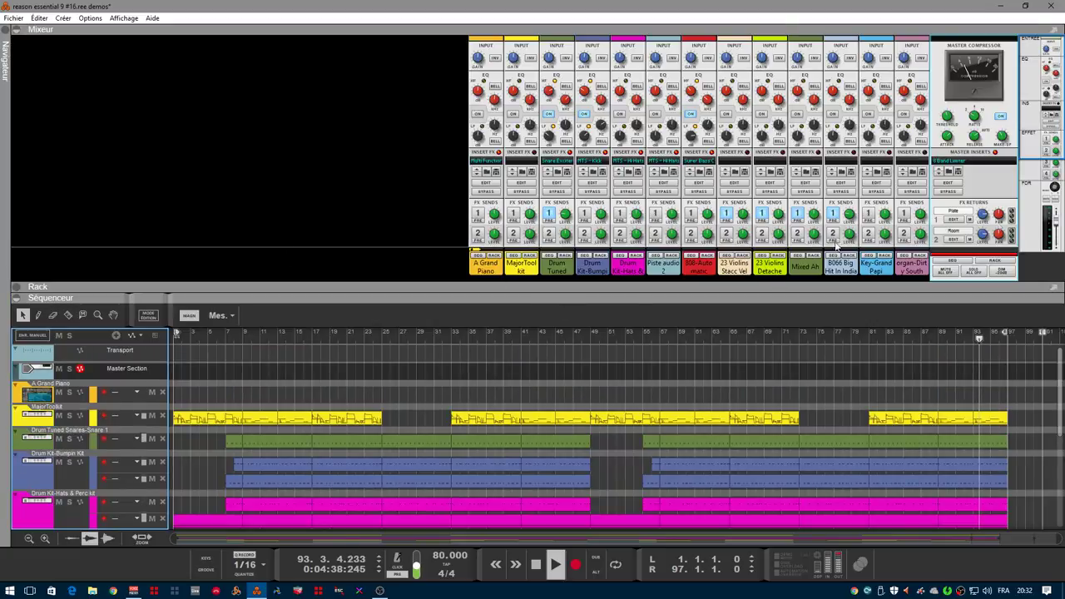
{"action": "left_click_drag", "start_coordinate": [1024, 139], "coordinate": [1024, 234]}
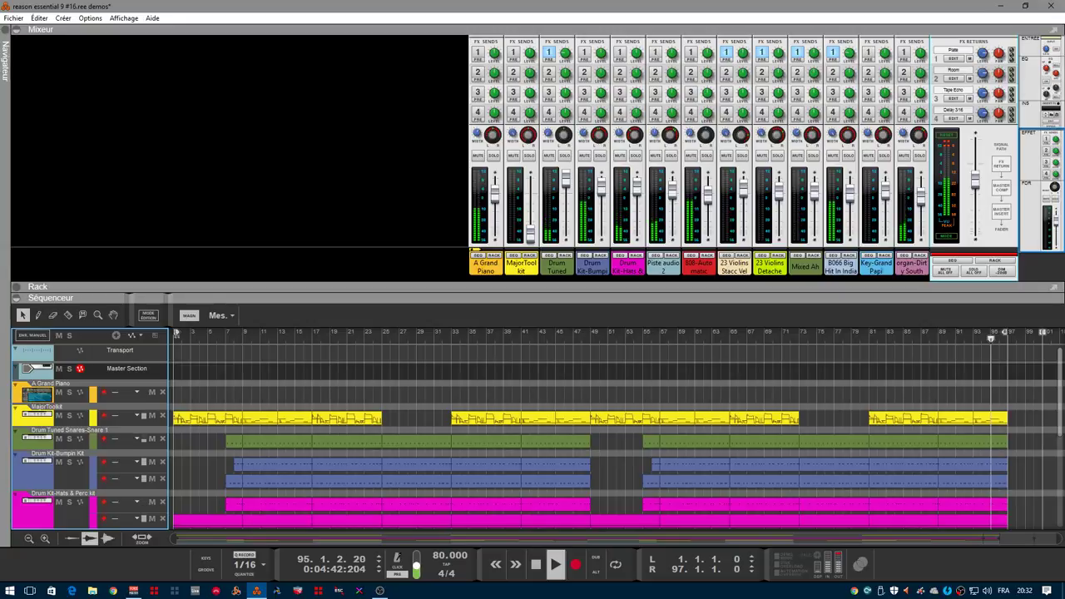